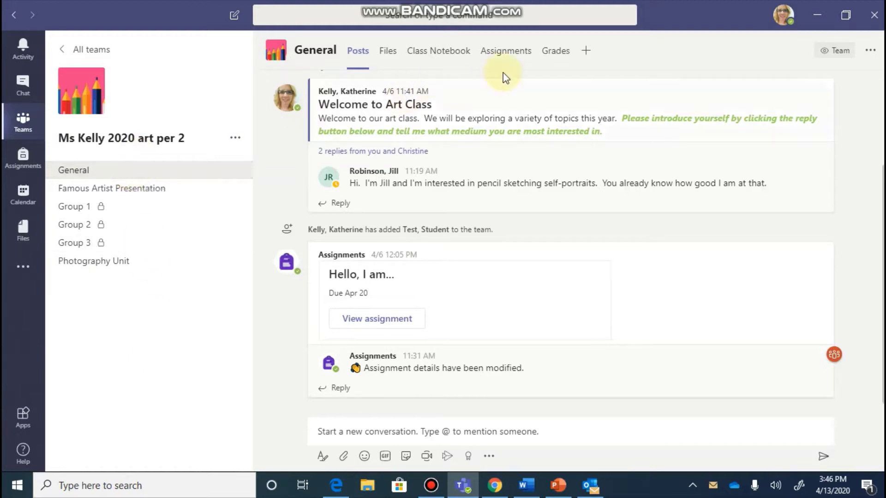
Step: Create a new assignment for the class team and title it "Research Paper"
click(510, 54)
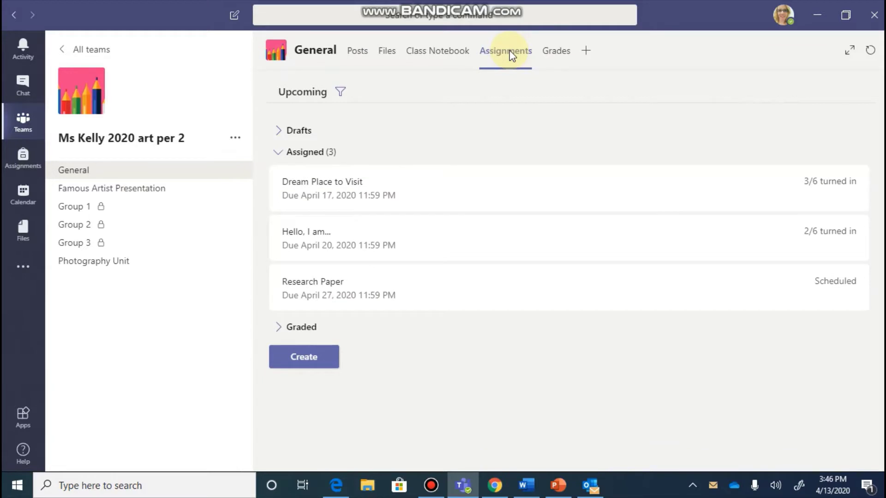
click(298, 362)
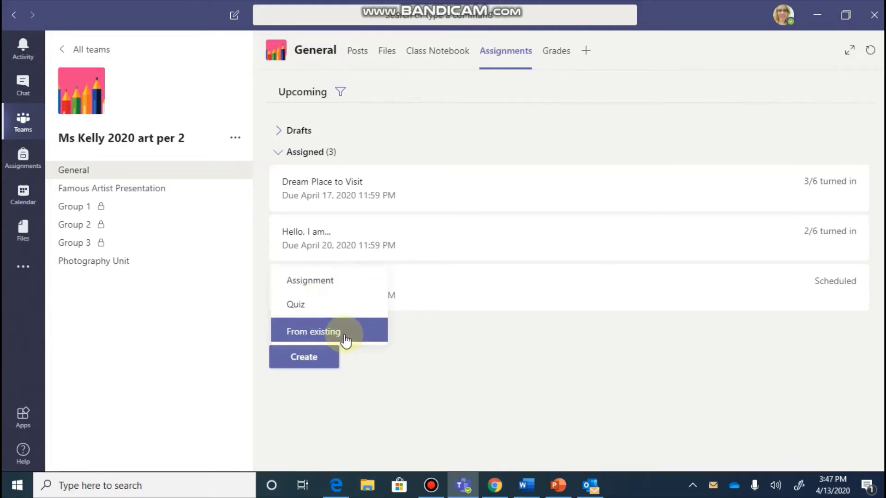
click(337, 286)
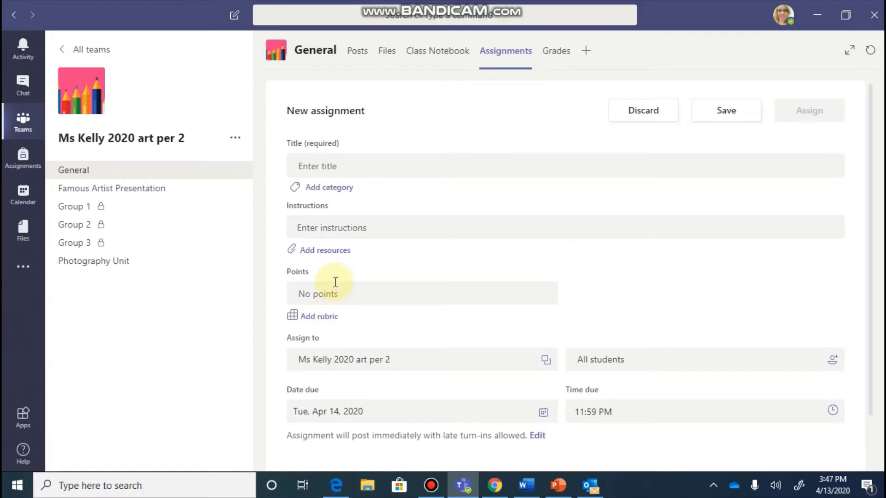
click(316, 166)
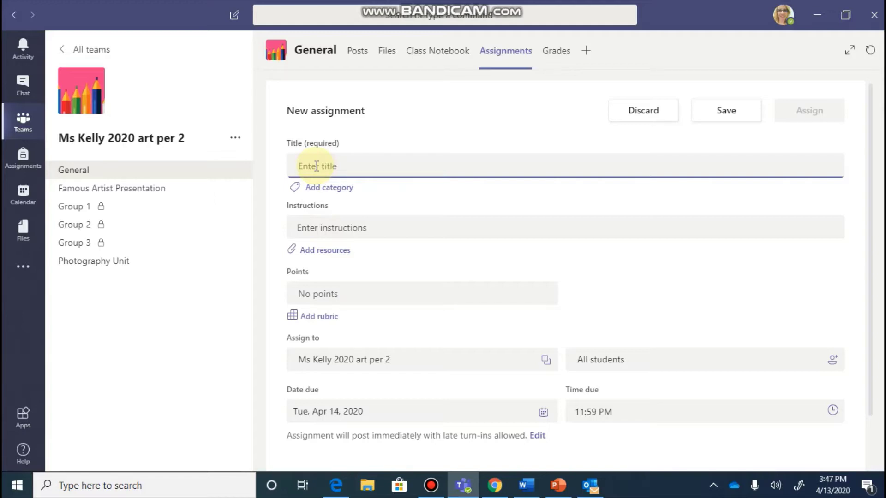
text(Resea)
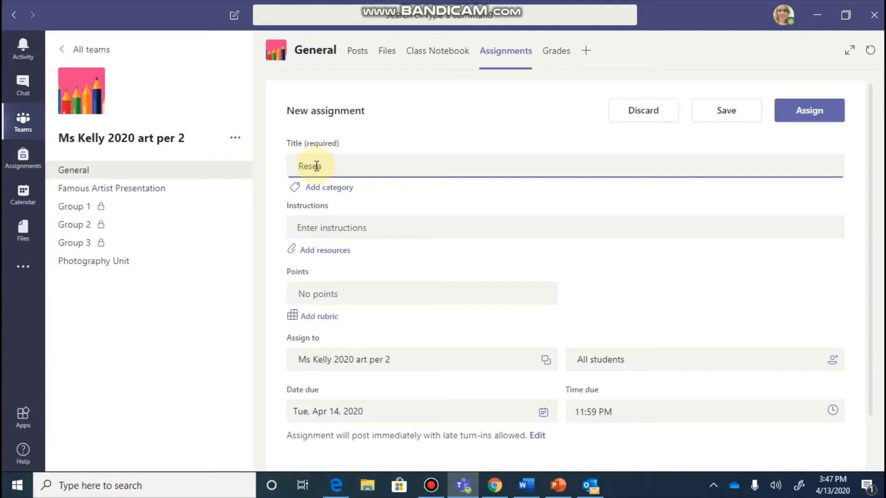
text(rch Paper)
Step: Enter the assignment instructions "Please submit your reseach assignment here."
click(333, 227)
click(310, 257)
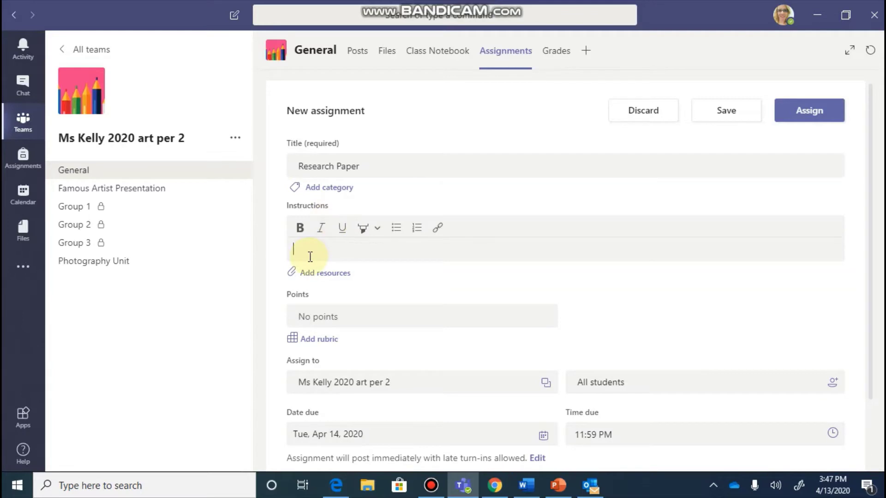
text(Please submit)
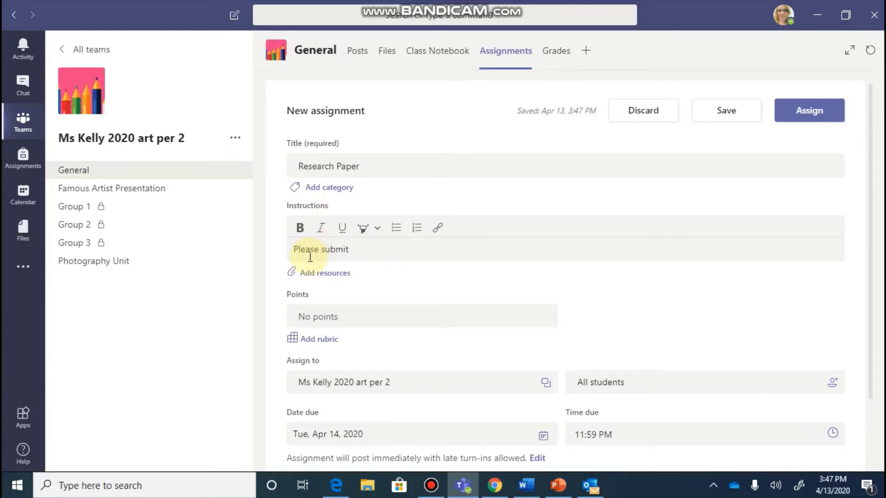
text( your assignment here.)
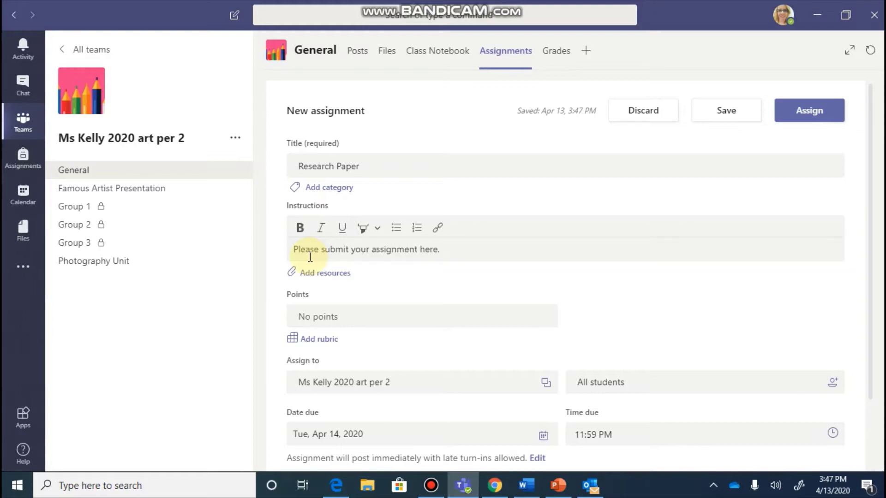
click(372, 249)
text(reseach)
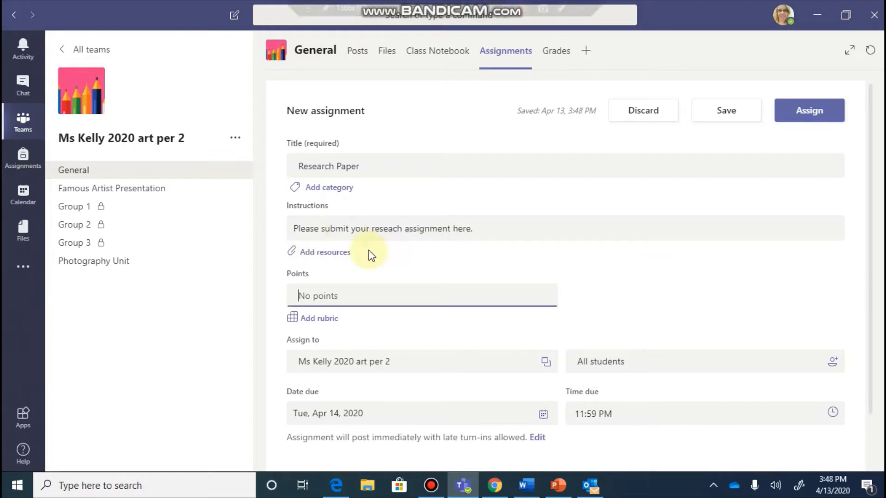
click(346, 231)
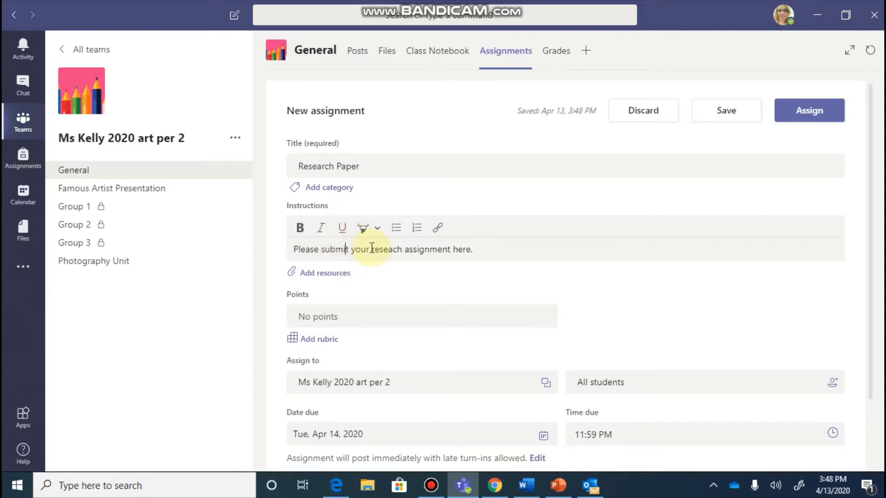
Step: Attach Famous Artist Presentation.docx from the Art Movements and Artists folder in OneDrive as a resource
click(328, 275)
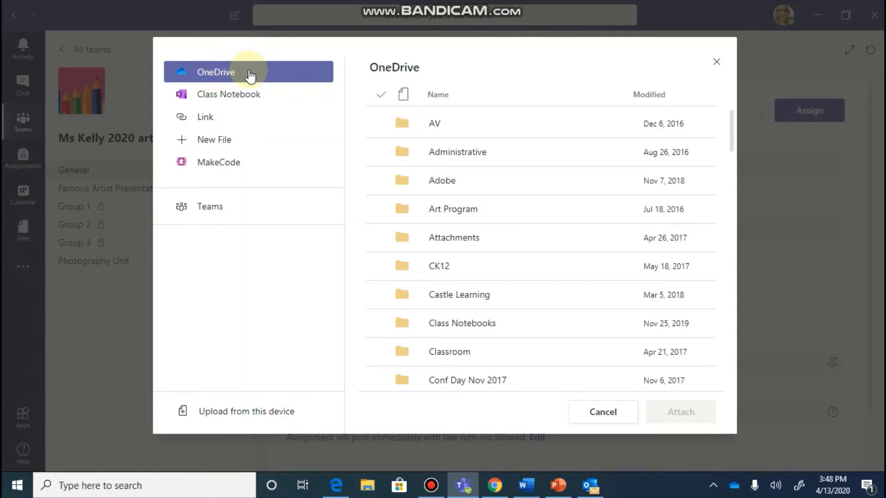
scroll(550, 231, down, 3)
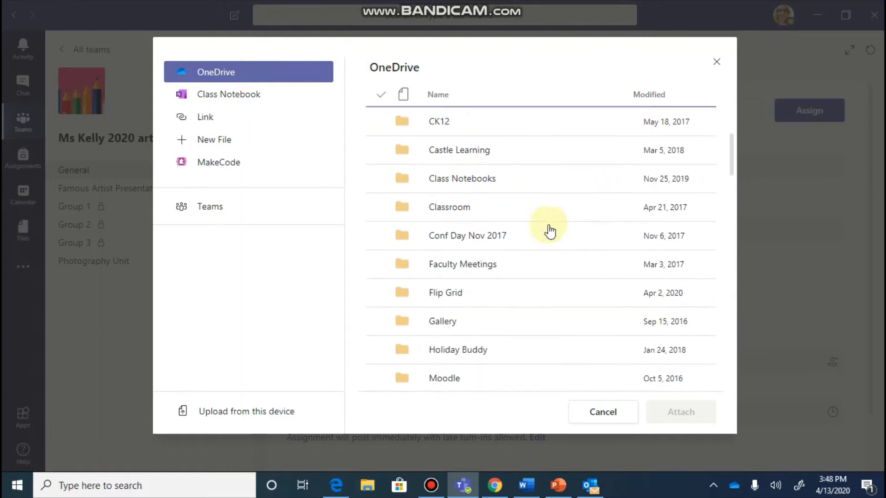
scroll(602, 190, up, 3)
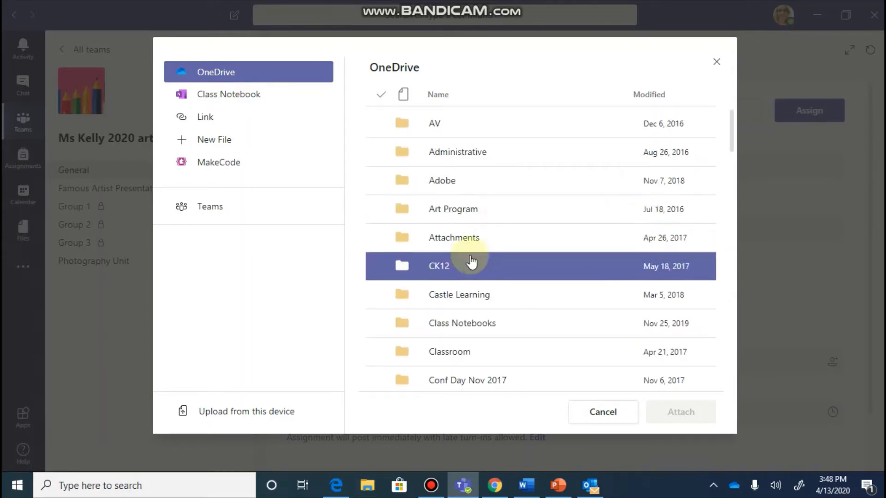
click(443, 210)
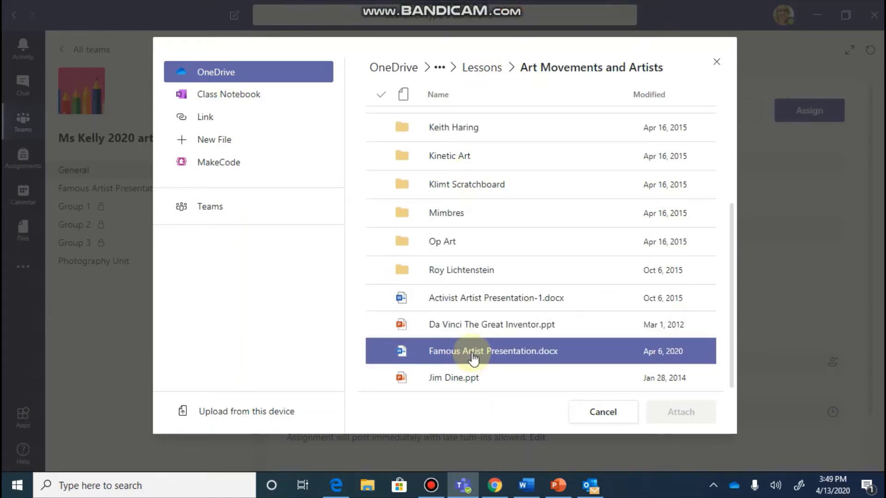
click(473, 356)
scroll(473, 359, up, 3)
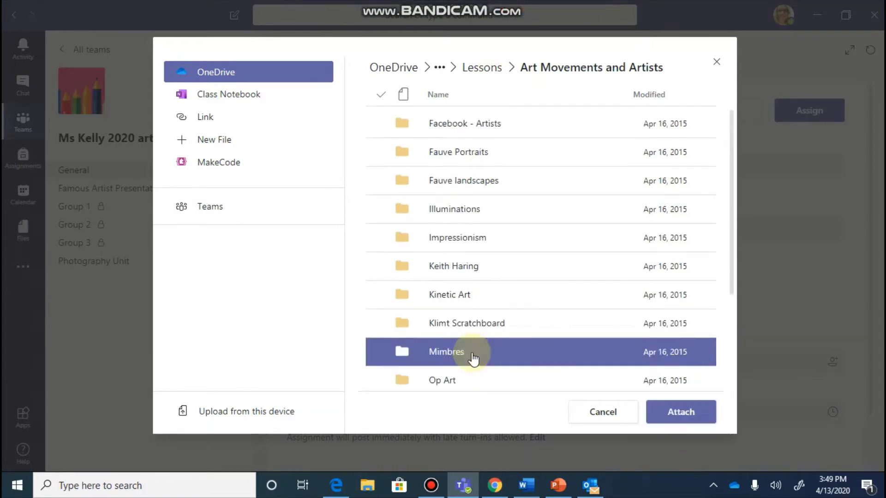
click(691, 418)
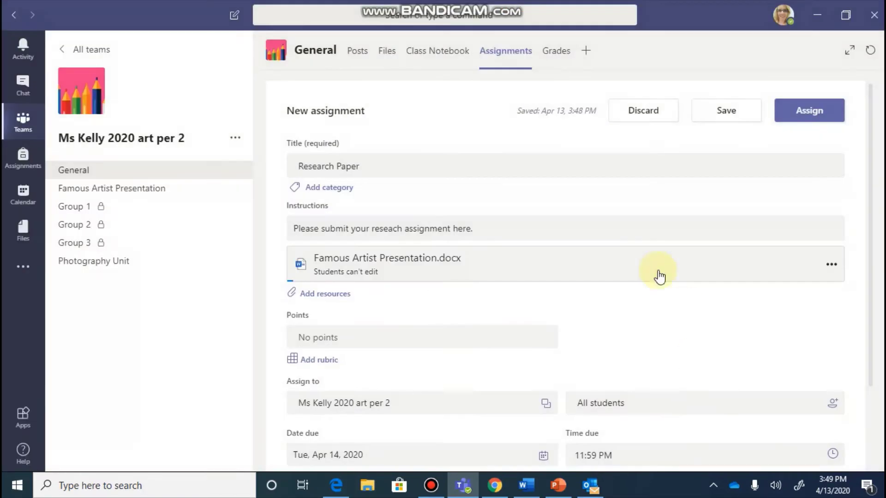
Step: Attach a new Word document named "Research Paper 2020" and set it so students edit their own copy
click(335, 297)
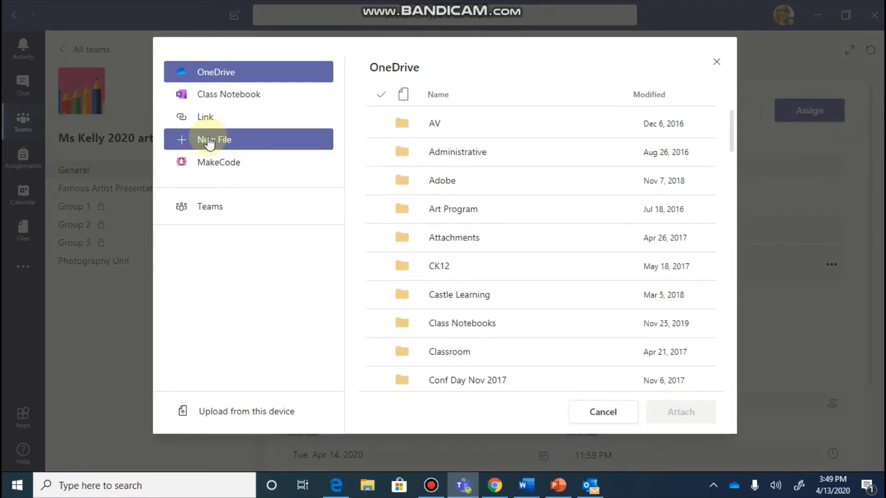
click(209, 140)
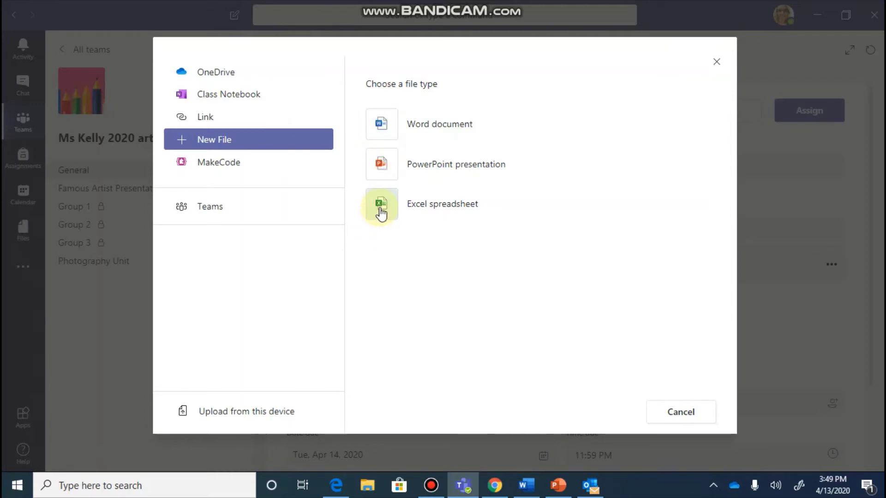
click(386, 125)
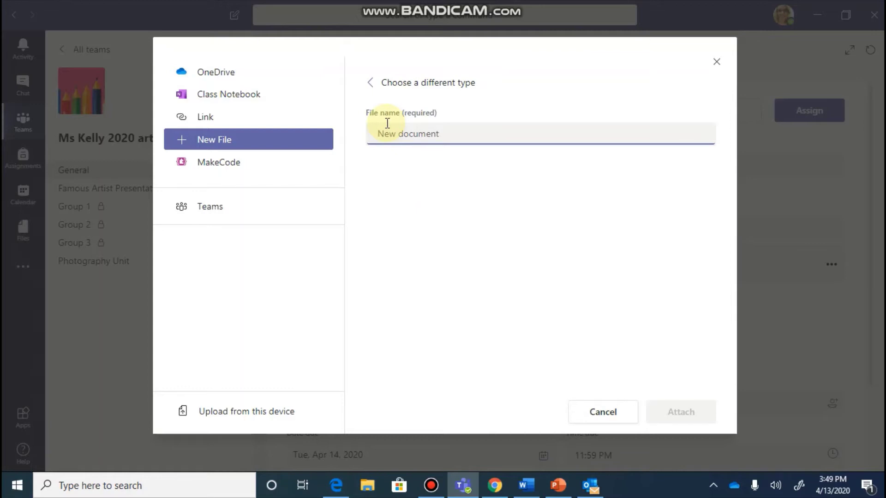
text(Research)
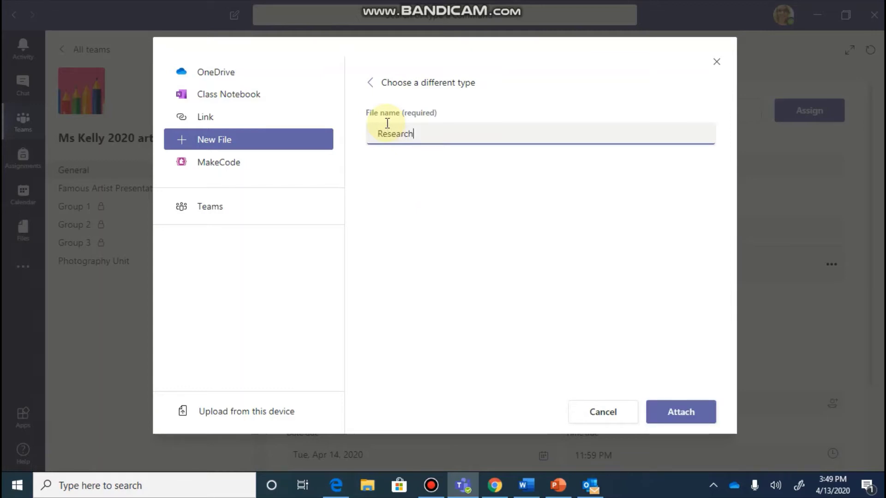
text( Paper 2020)
click(680, 416)
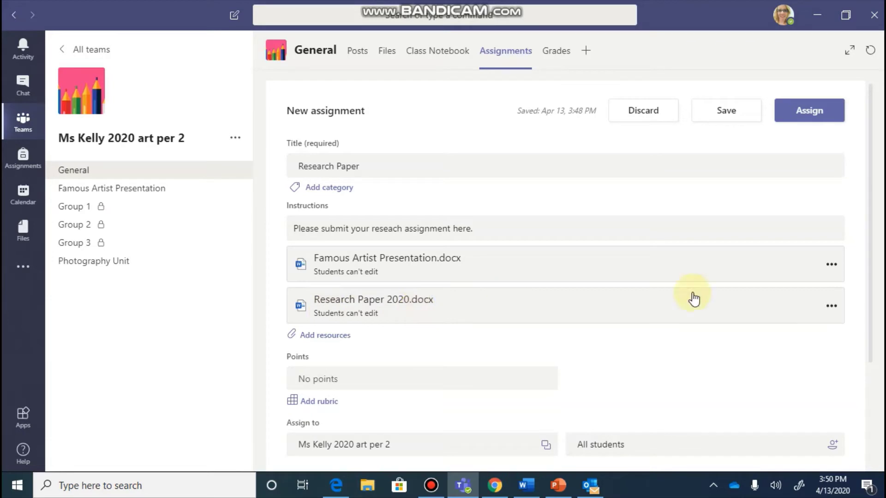
click(832, 306)
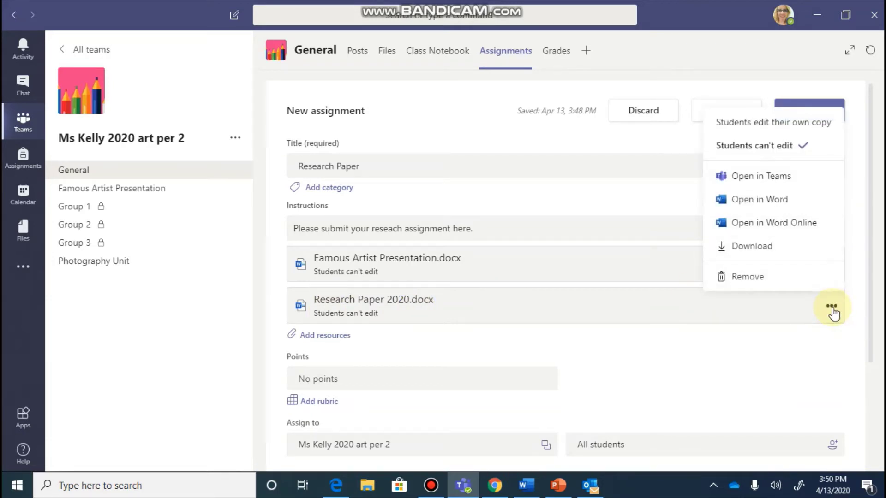
click(775, 122)
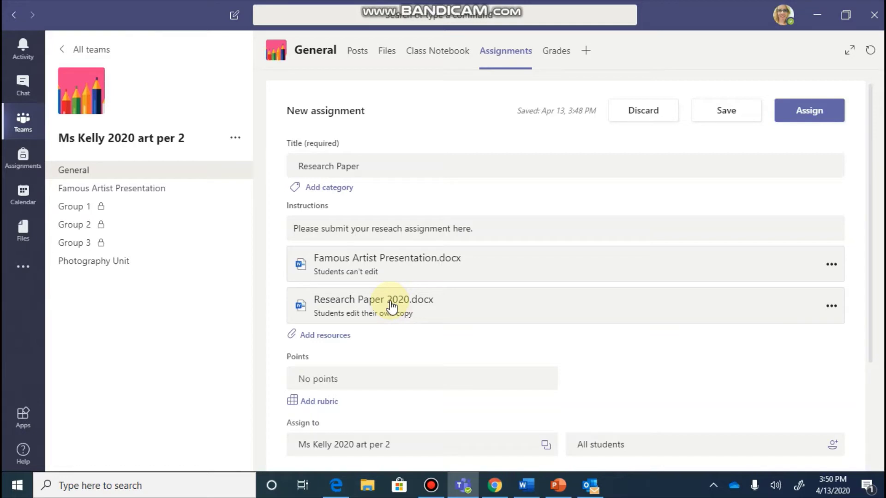
Step: Set the assignment's points to 100
scroll(433, 344, down, 1)
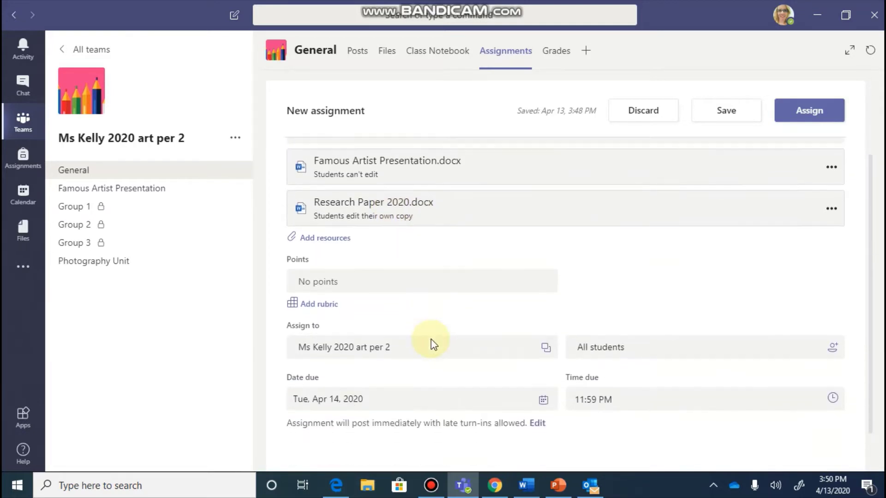
scroll(432, 344, down, 1)
click(349, 267)
text(100)
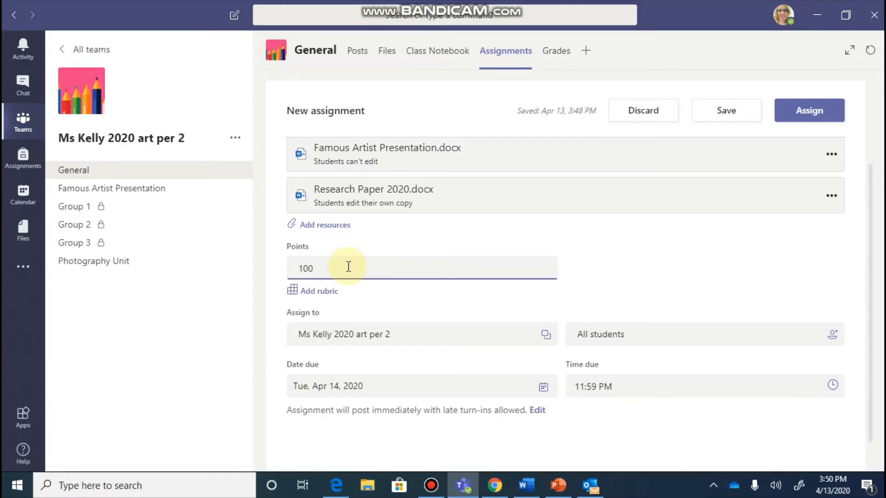
click(318, 292)
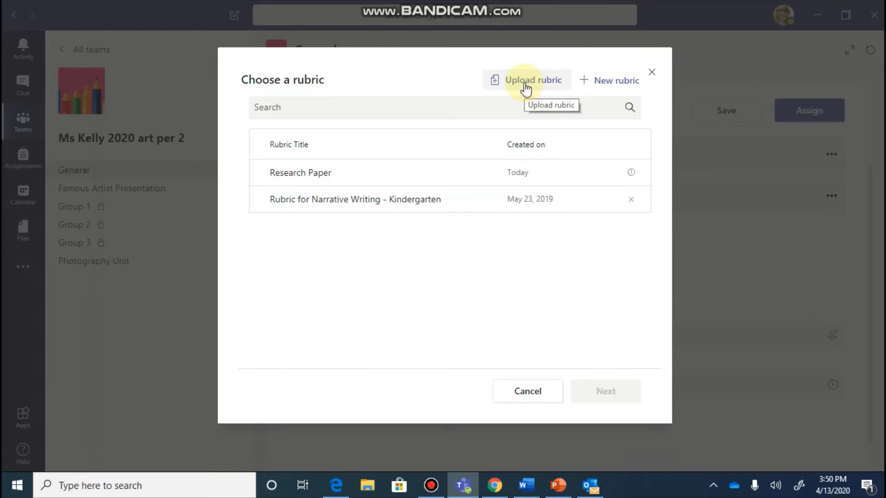
click(606, 83)
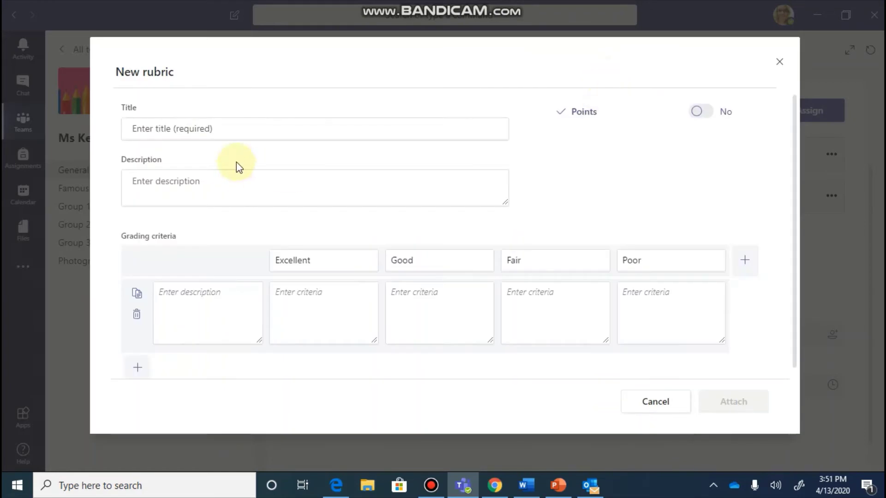
click(198, 305)
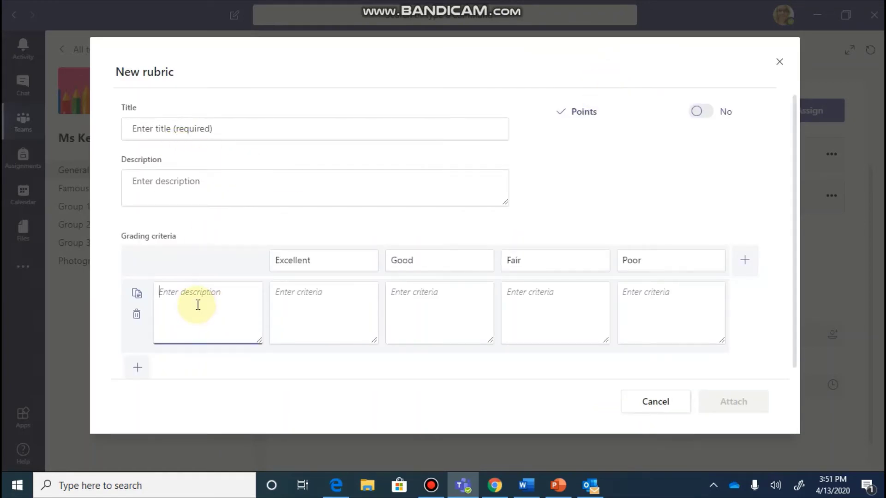
text(Criteria)
click(297, 306)
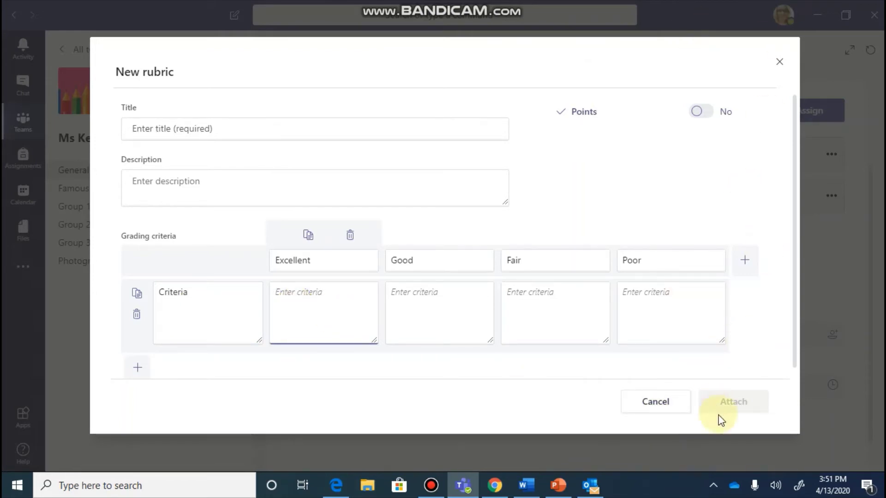
click(780, 62)
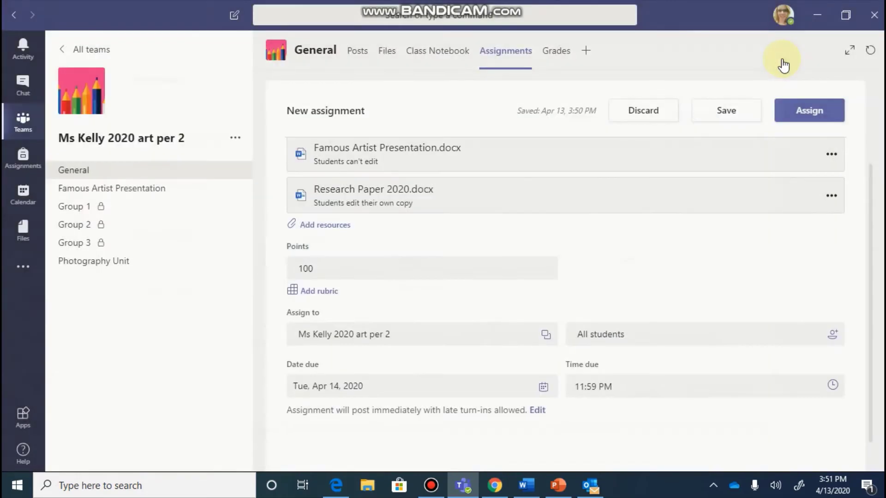
Step: Try assigning to the test team as an additional class, and clear that extra class selection
click(545, 336)
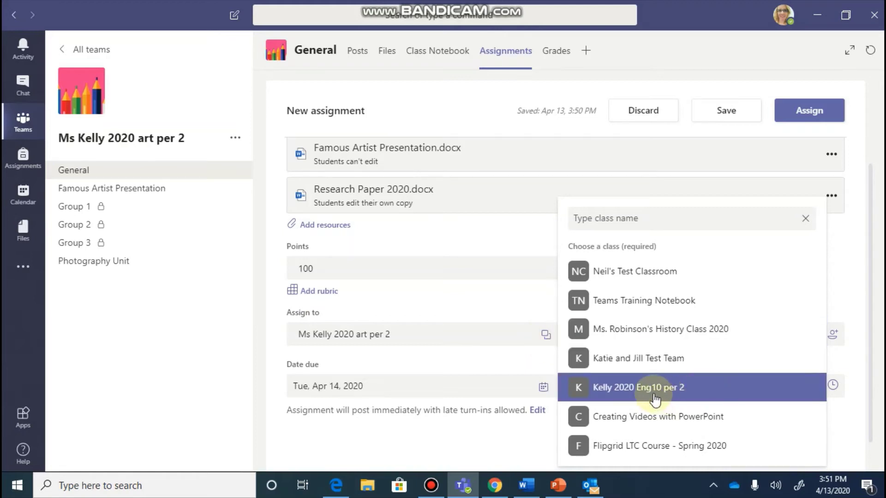
click(663, 364)
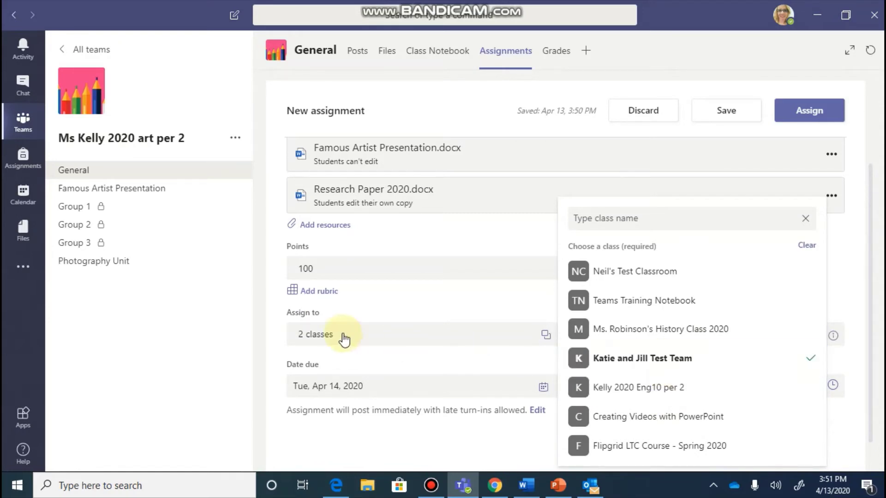
click(365, 444)
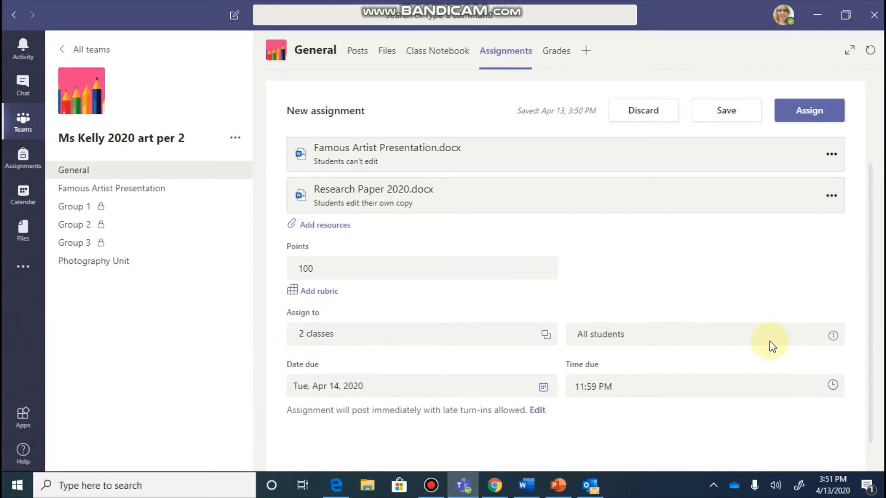
click(544, 336)
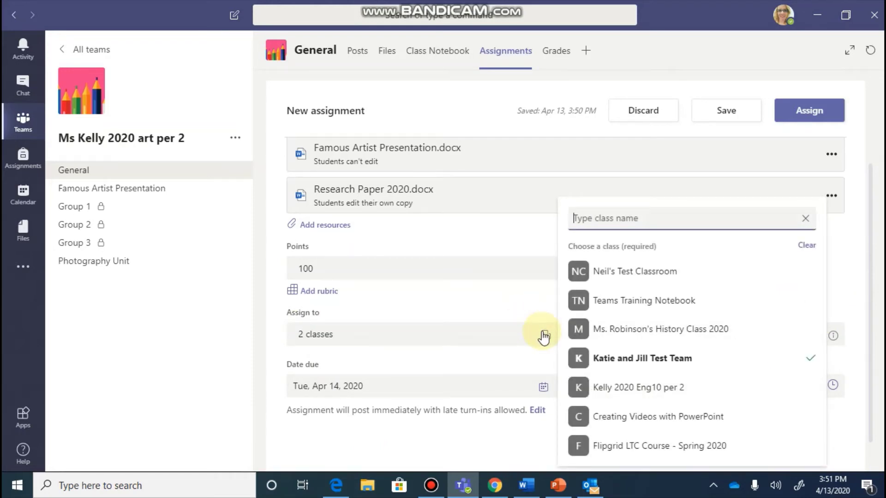
click(807, 246)
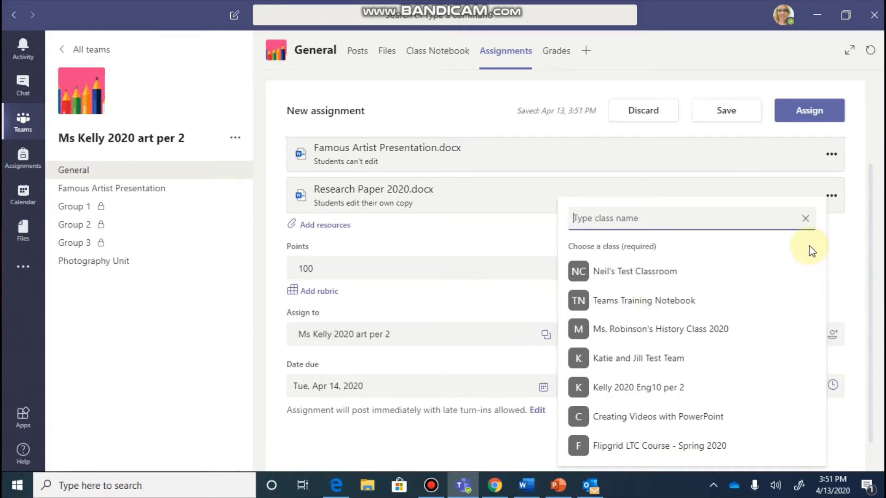
Step: View which students in the class can be chosen individually for the assignment, keeping all students selected
click(474, 446)
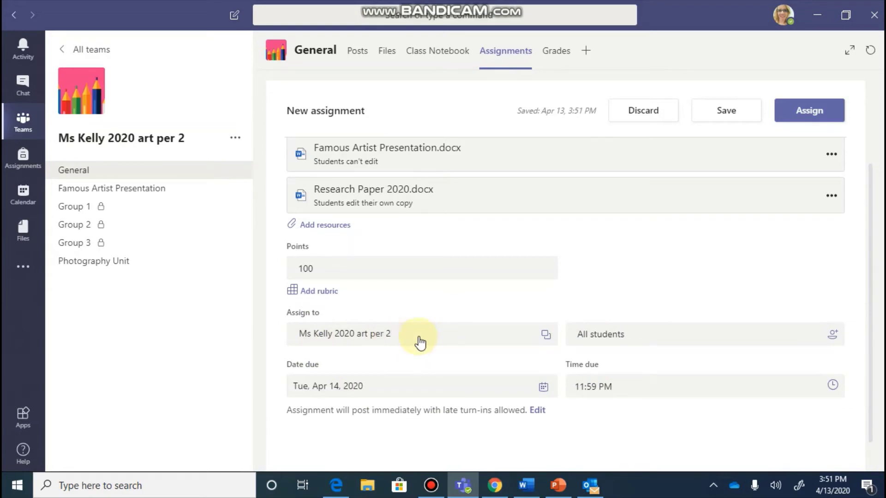
click(671, 342)
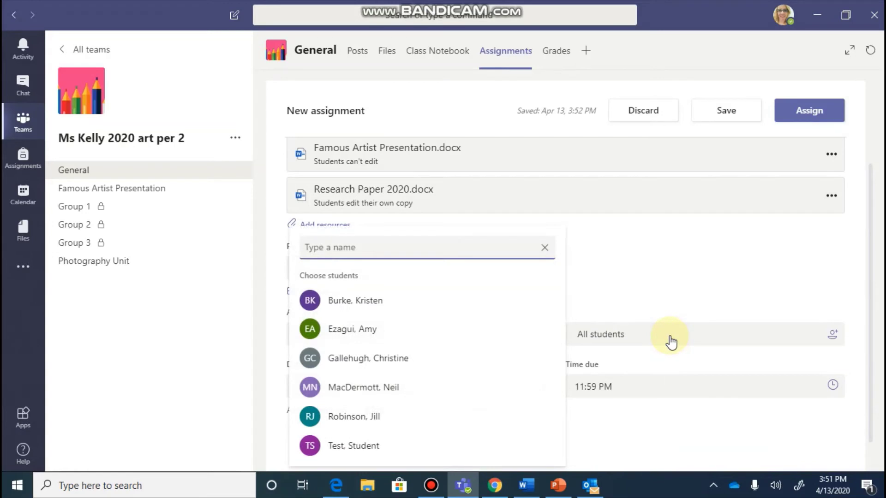
scroll(389, 339, down, 1)
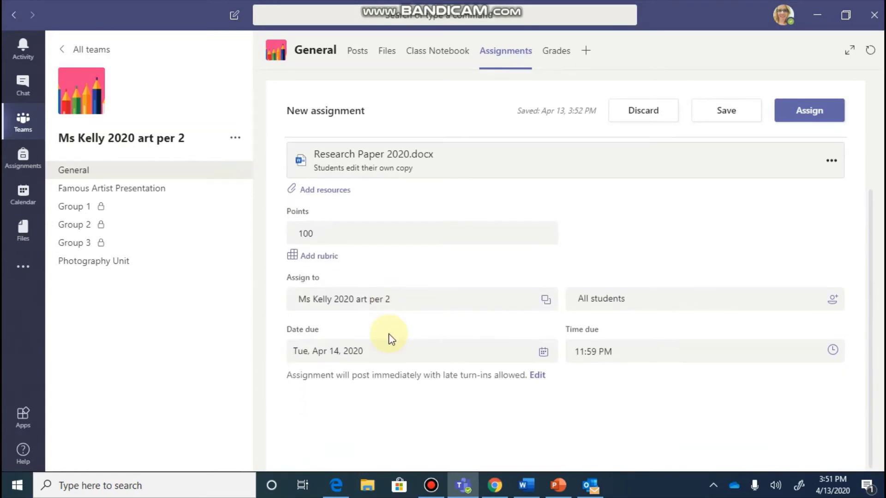
click(653, 307)
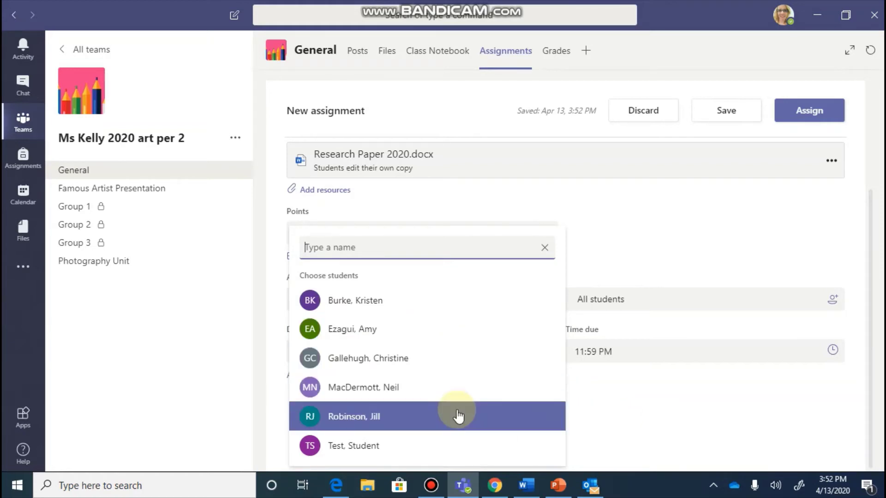
click(636, 448)
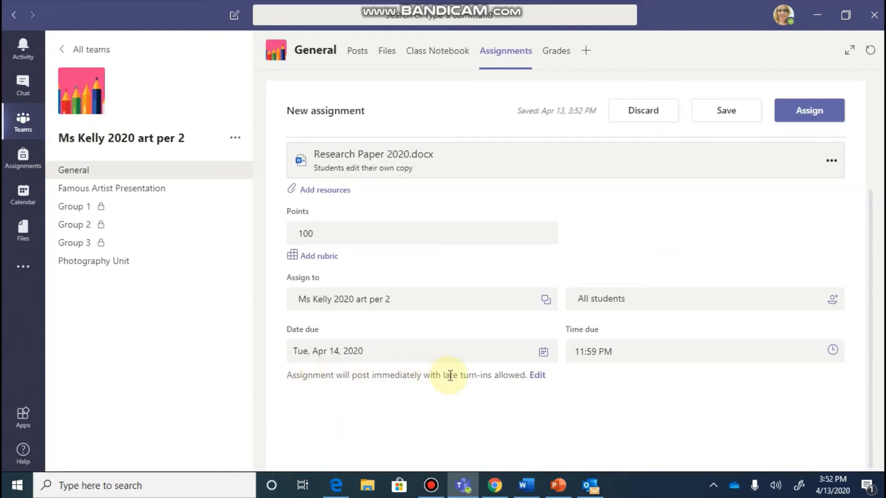
Step: Open the Research Paper assignment's timeline settings for editing
click(537, 382)
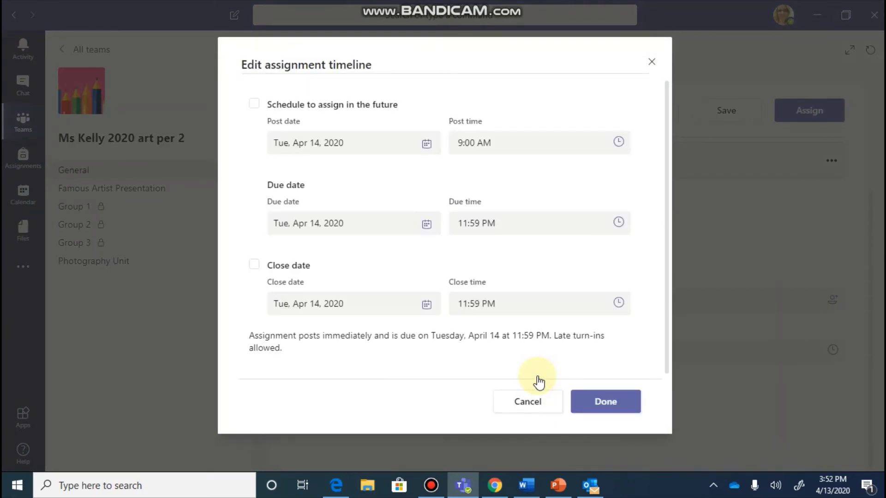
Step: Try scheduling the assignment to post on Mon, Apr 20, 2020, and turn the future scheduling back off
click(256, 106)
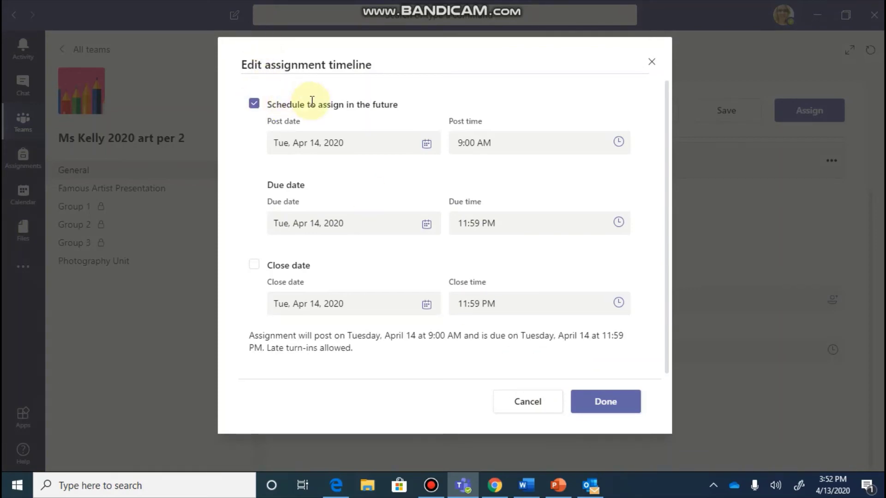
click(428, 146)
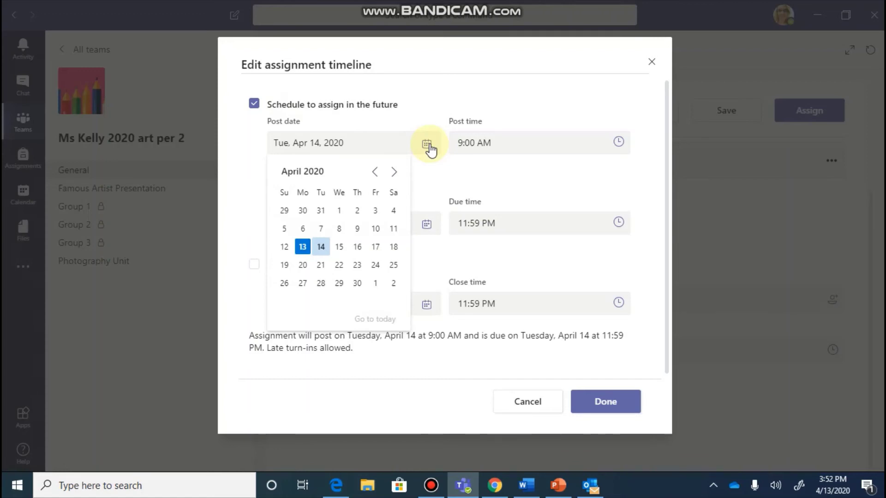
click(303, 266)
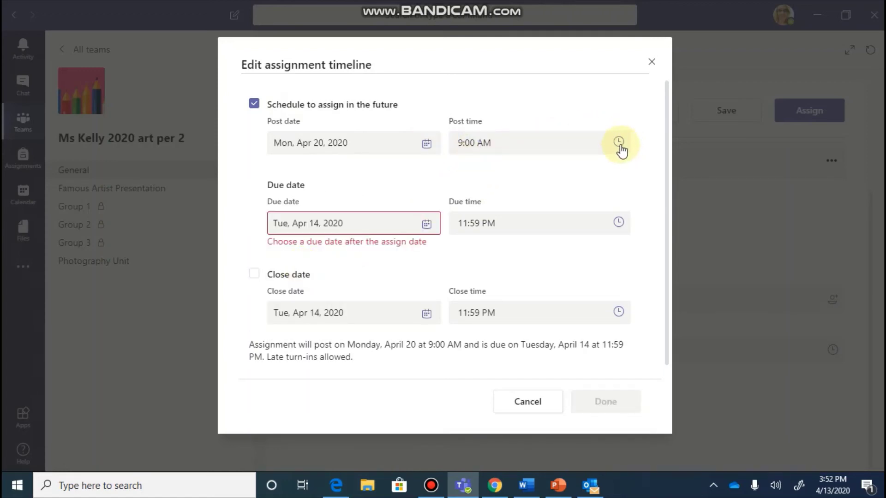
click(253, 105)
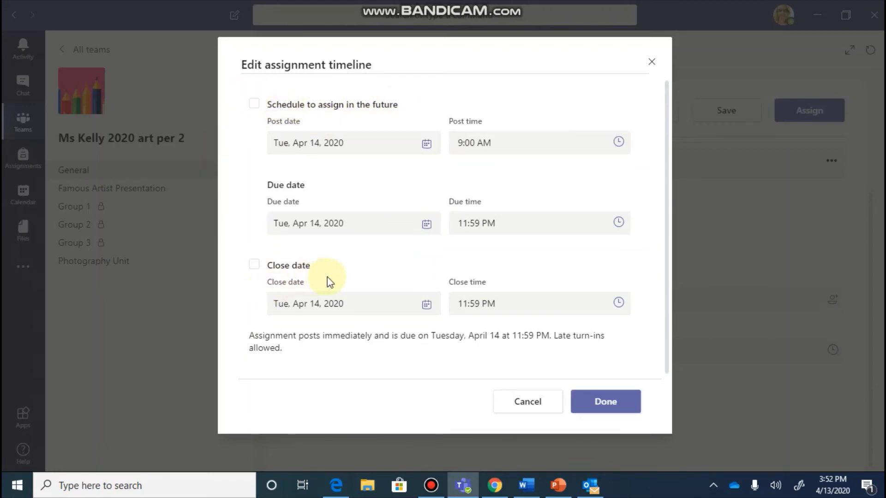
Step: Set the due date to Fri, Apr 17, 2020 and enable a close date of Mon, Apr 20, 2020 for late turn-ins
click(306, 227)
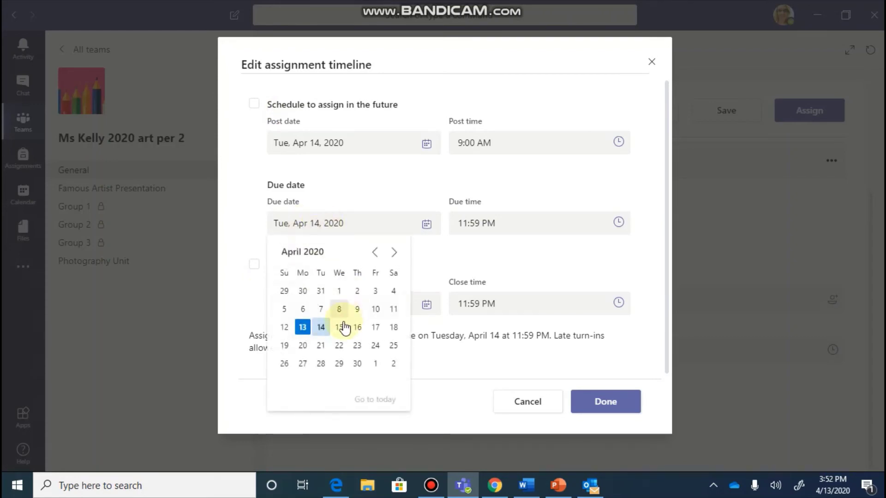
click(377, 328)
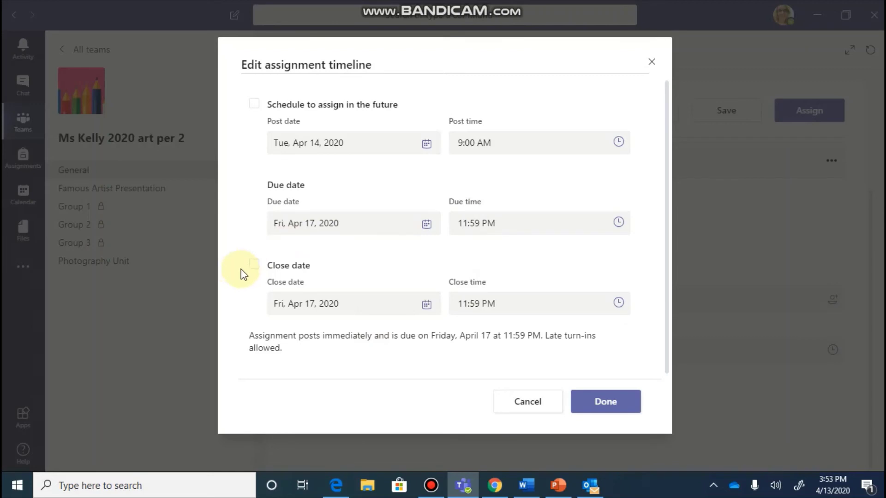
click(255, 266)
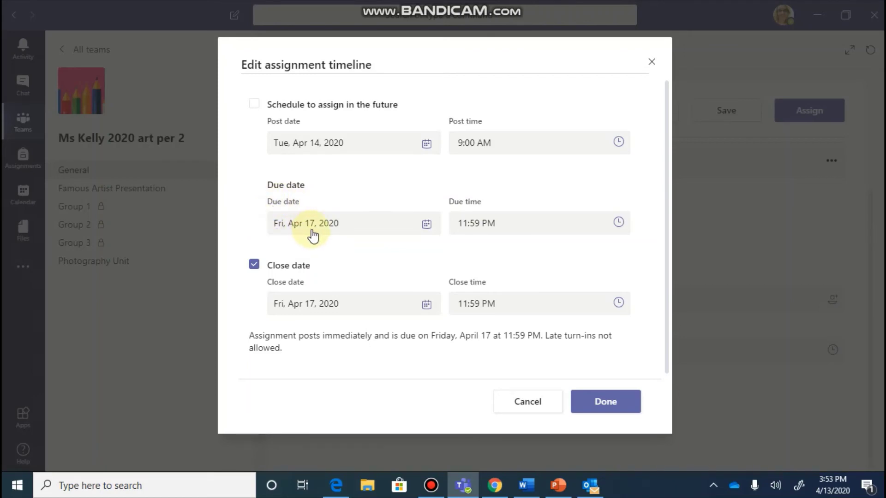
click(423, 306)
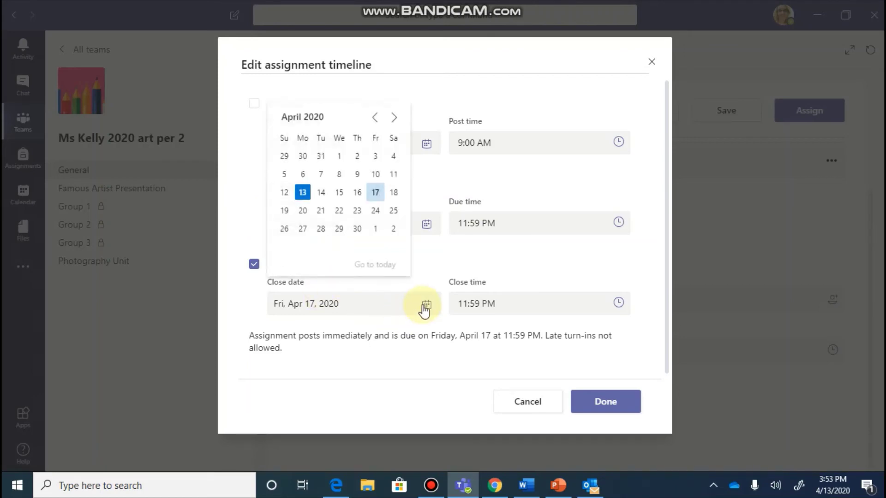
click(302, 210)
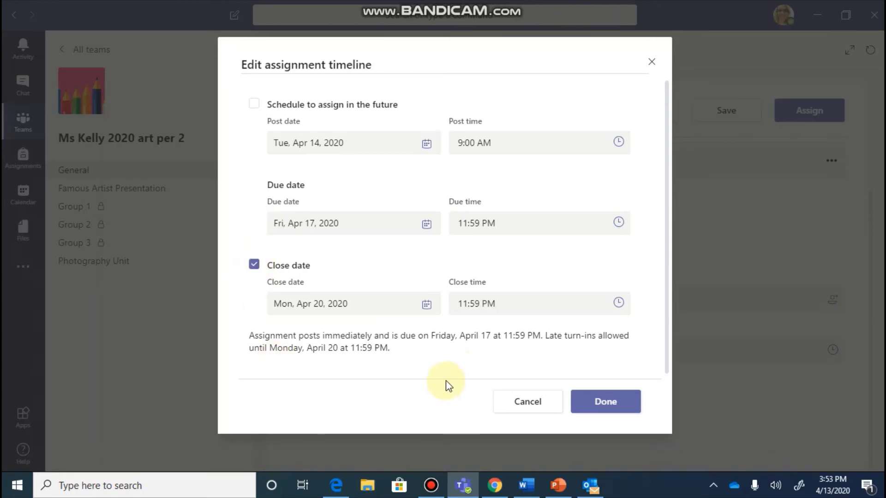
click(607, 403)
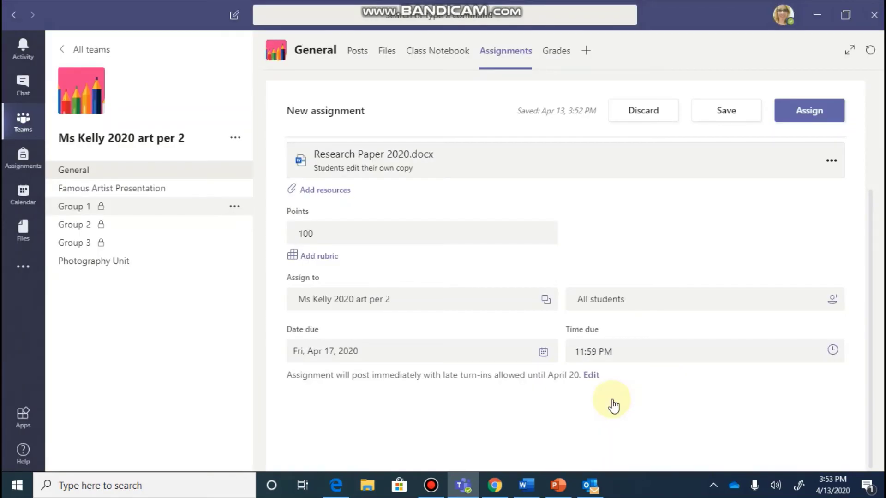
Step: Review the completed Research Paper assignment and assign it to the class
scroll(614, 406, up, 3)
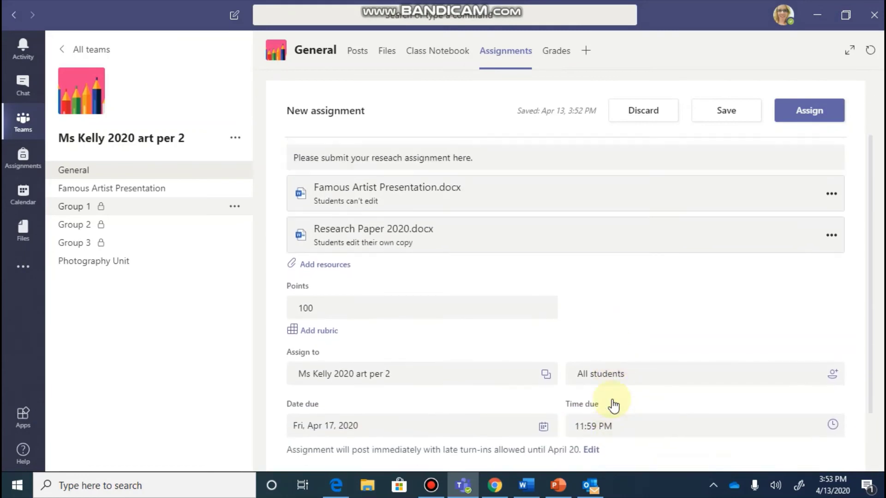
scroll(613, 406, up, 2)
click(787, 115)
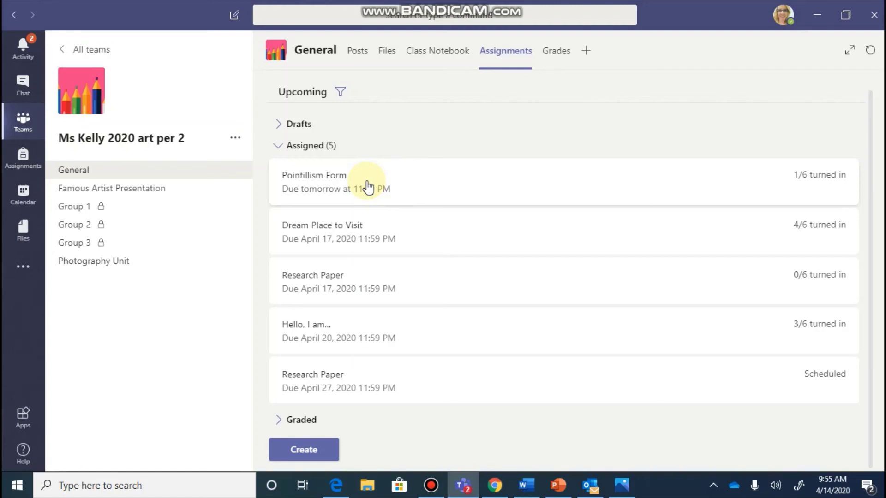
Step: Create a new quiz assignment from the existing form named Pointillism
click(320, 454)
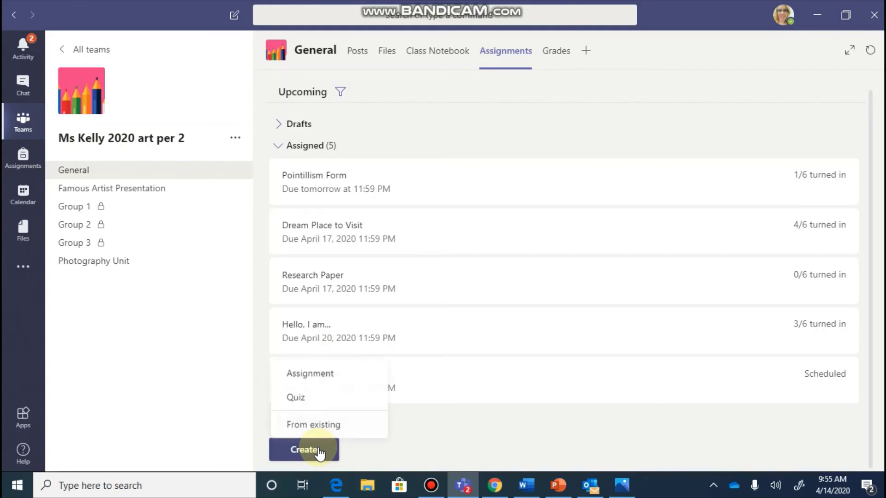
click(315, 400)
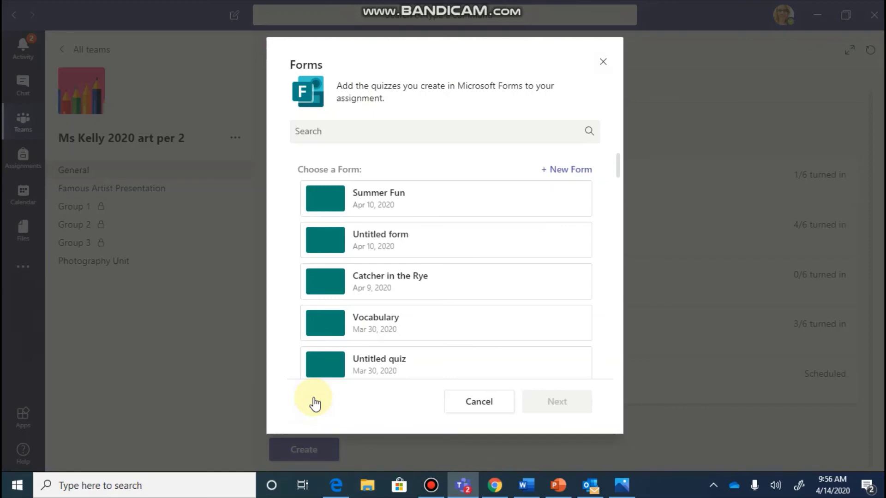
scroll(435, 310, down, 6)
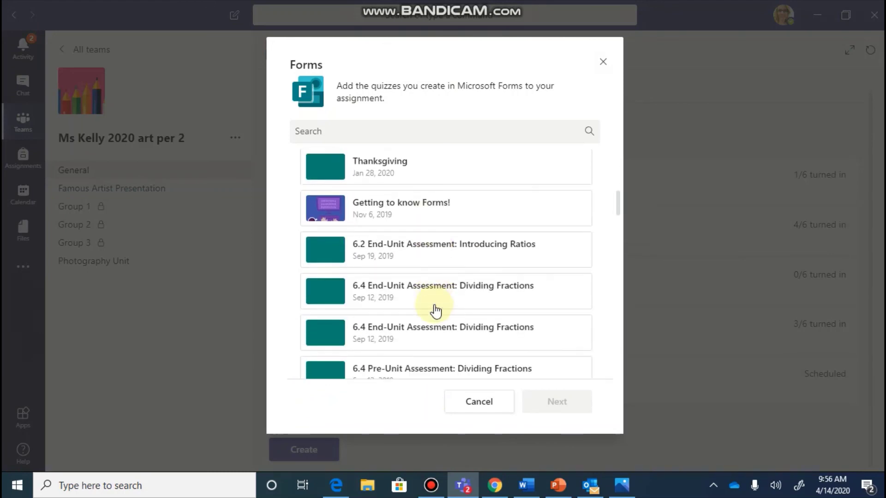
scroll(435, 310, down, 1)
scroll(435, 311, up, 3)
scroll(435, 311, down, 8)
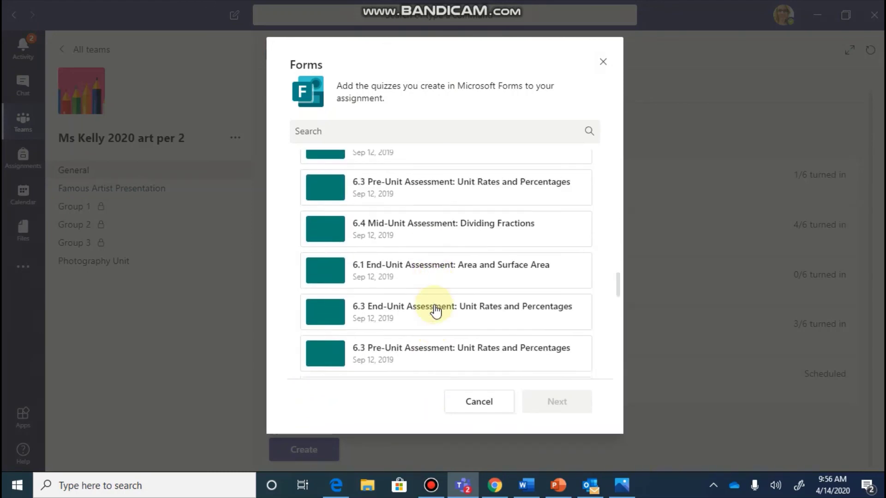
scroll(435, 311, down, 4)
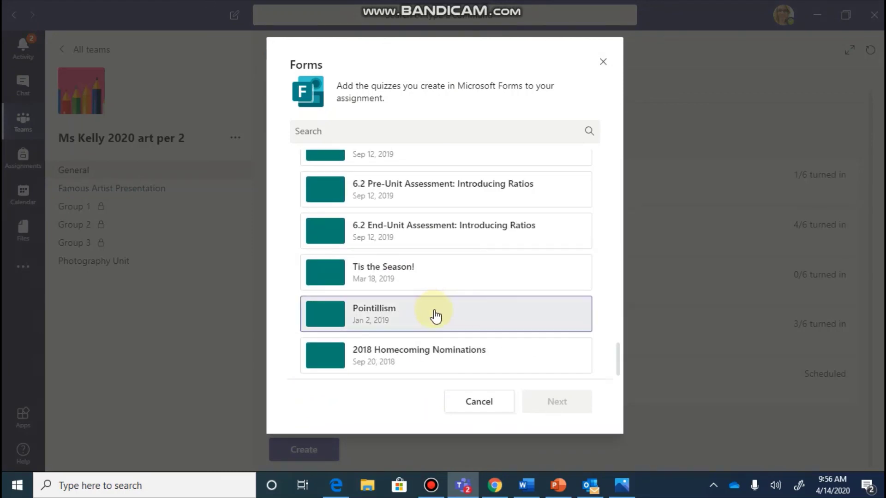
click(444, 318)
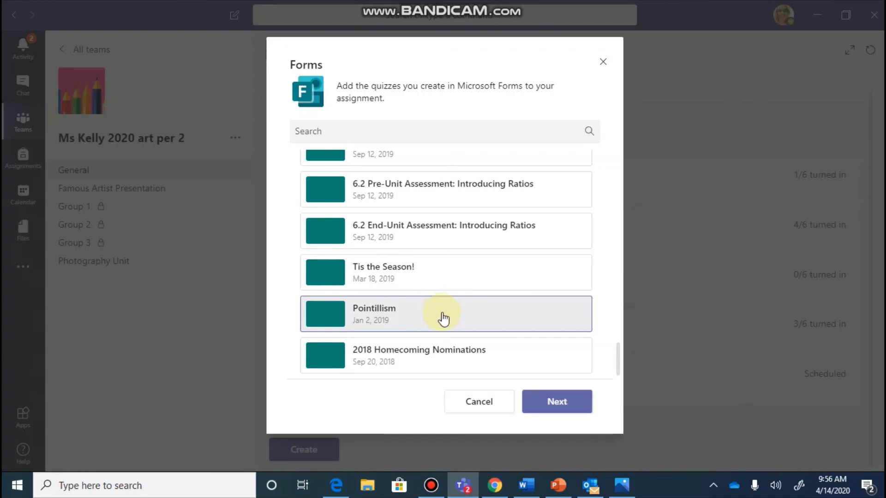
click(577, 407)
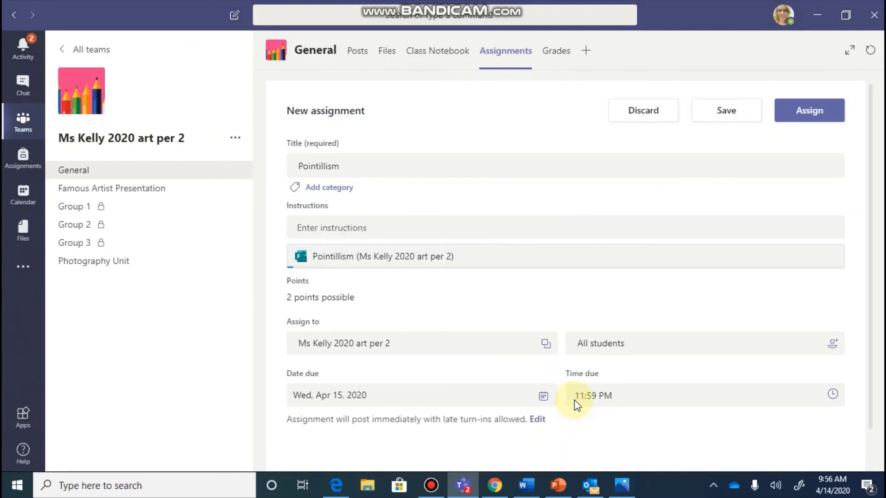
Step: Enter the instructions "Please take by Friday" for the Pointillism quiz and assign it to the class
click(349, 228)
text(Please take by Friday)
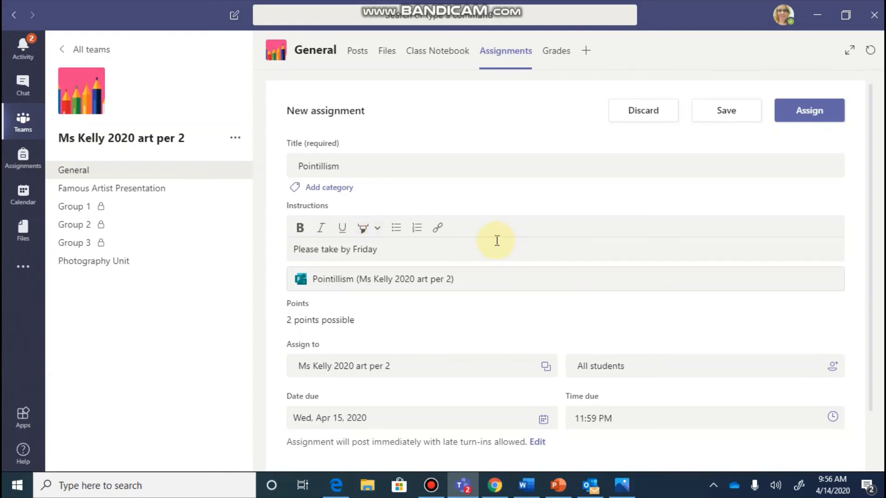
scroll(492, 318, down, 2)
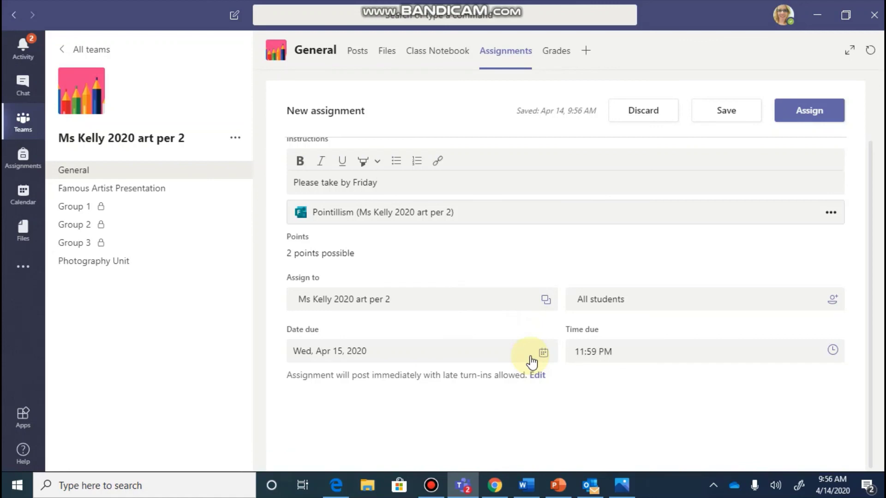
scroll(532, 363, up, 3)
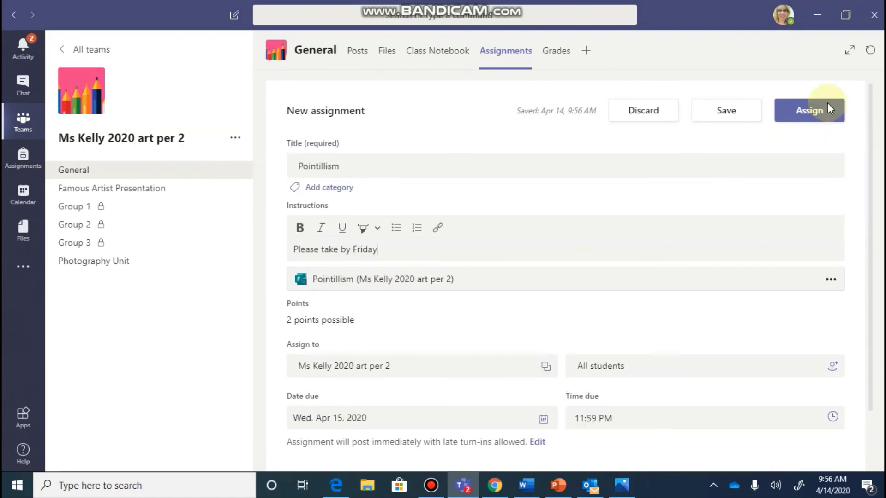
click(817, 113)
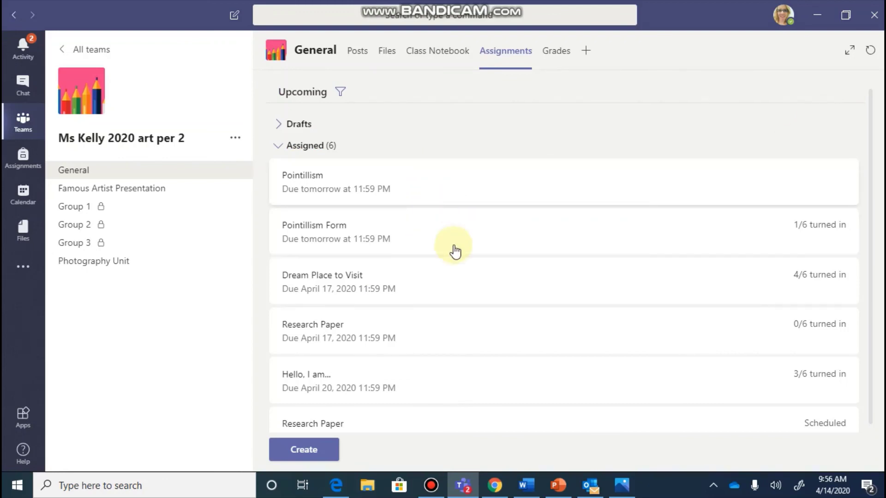
scroll(467, 265, down, 1)
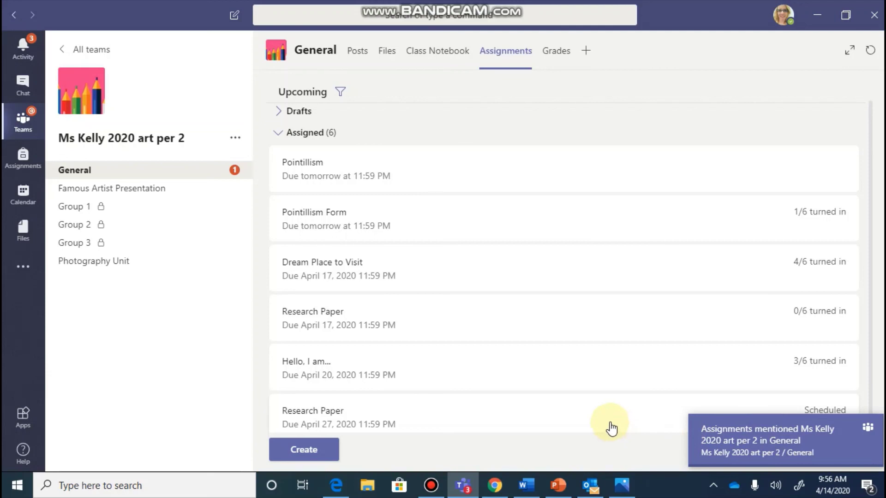
mouse_move(480, 6)
click(507, 13)
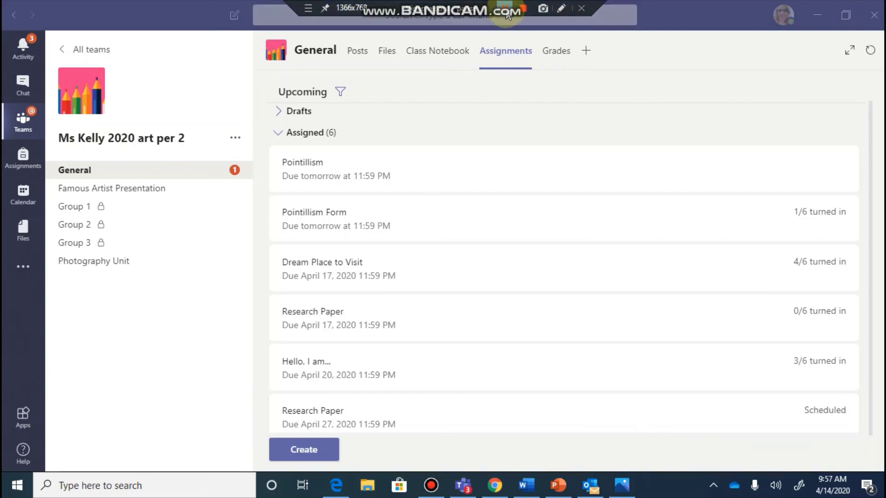
click(557, 137)
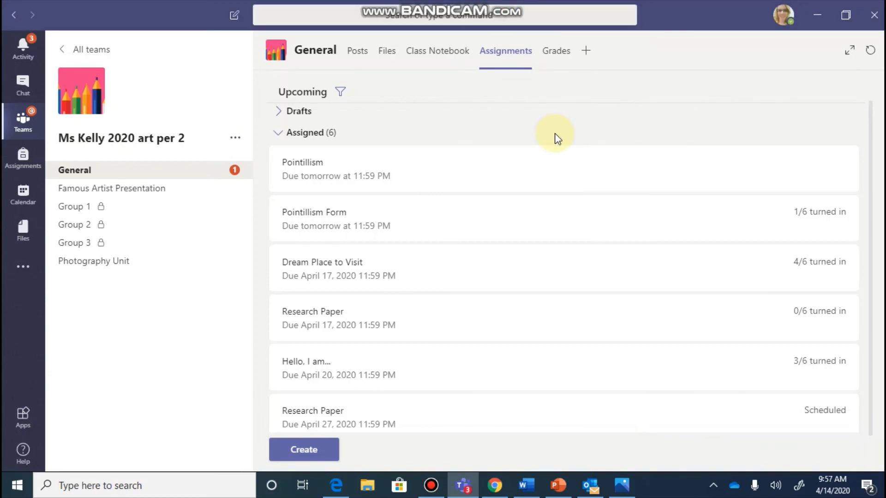